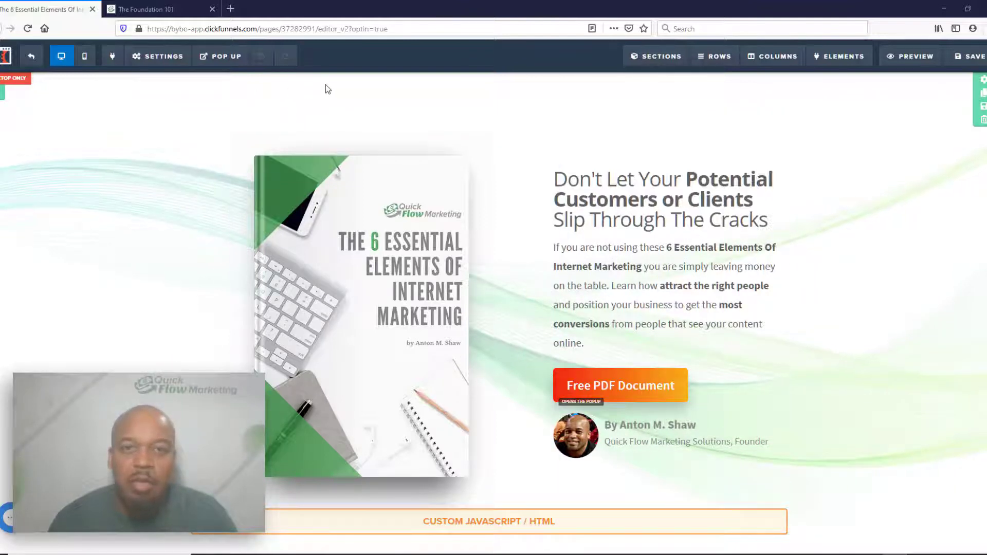
# Open the page Settings dropdown in the ClickFunnels editor toolbar
pyautogui.click(164, 58)
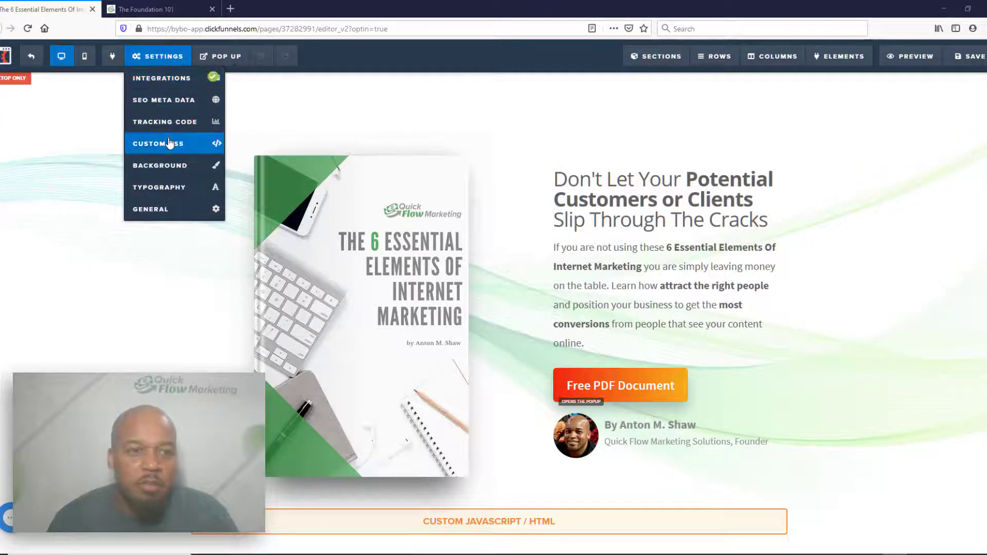
pyautogui.click(483, 254)
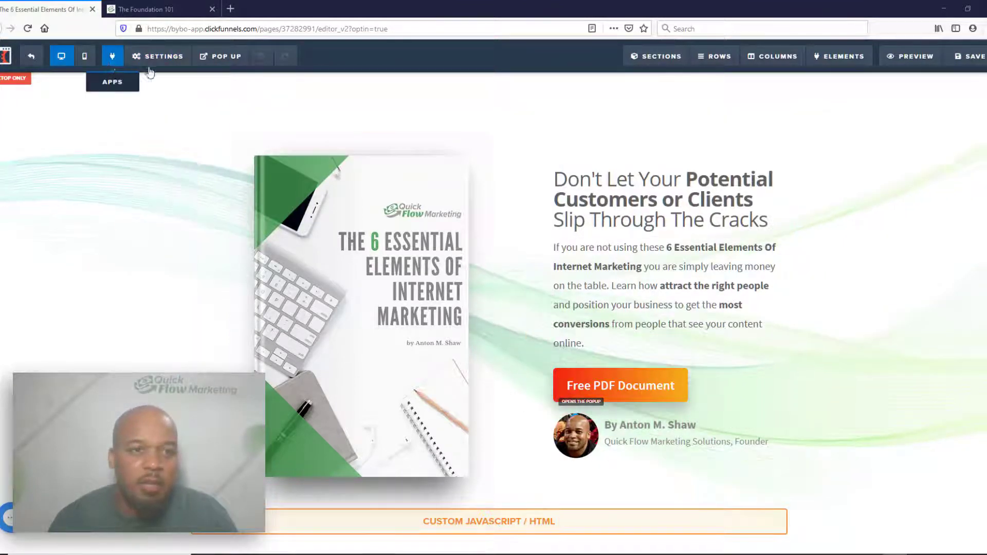
pyautogui.click(170, 64)
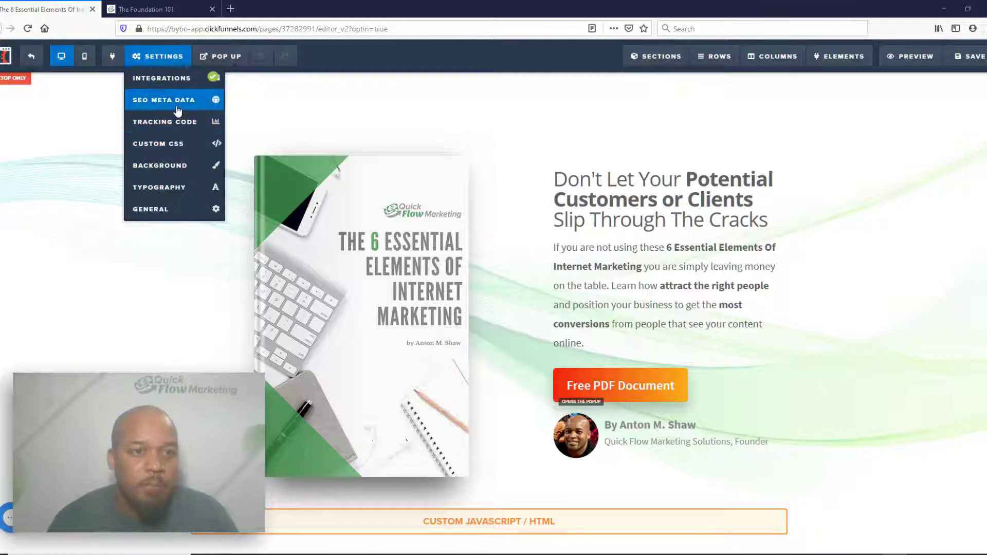
# Review the current social image in SEO Meta Data, then switch to the Facebook business page
pyautogui.click(150, 101)
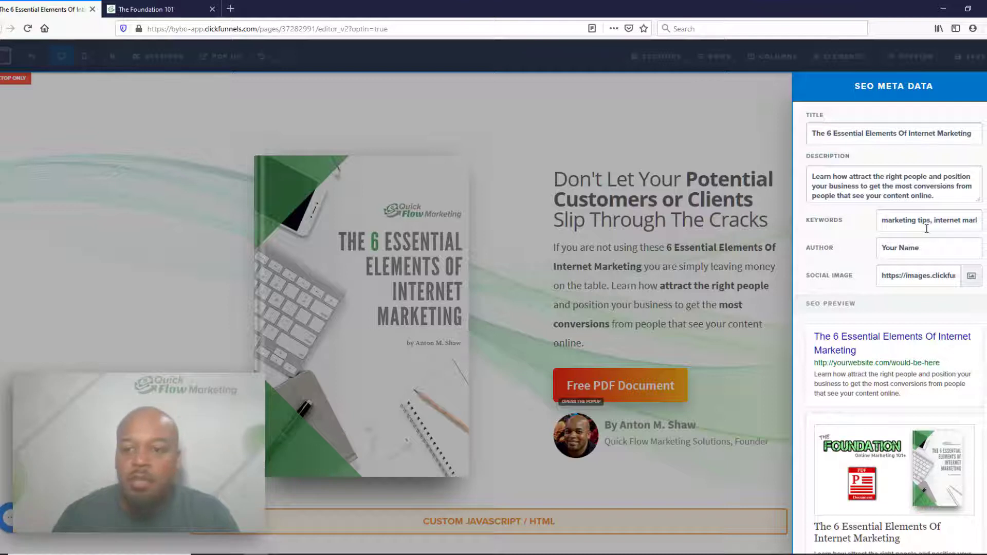
pyautogui.scroll(-2, 923, 372)
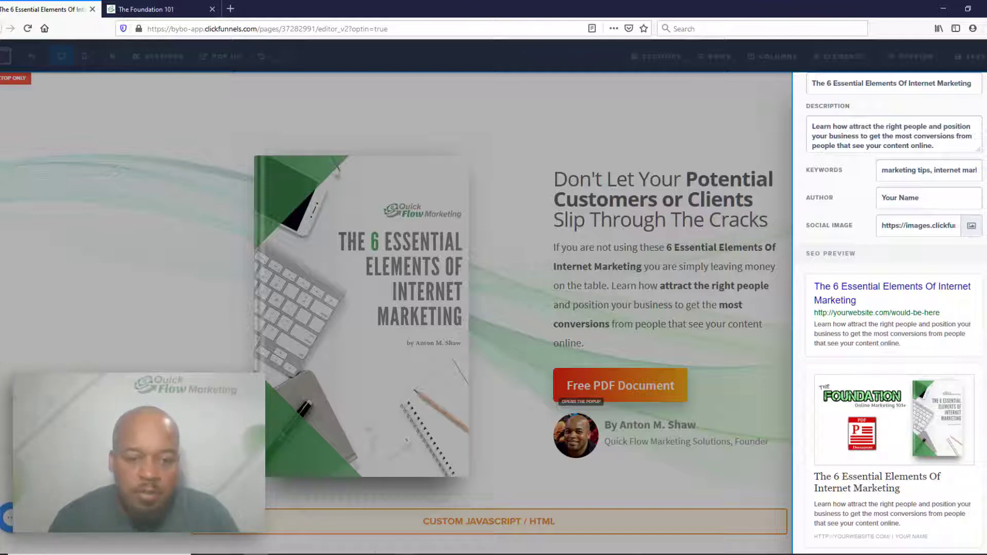
pyautogui.moveTo(406, 547)
pyautogui.click(346, 517)
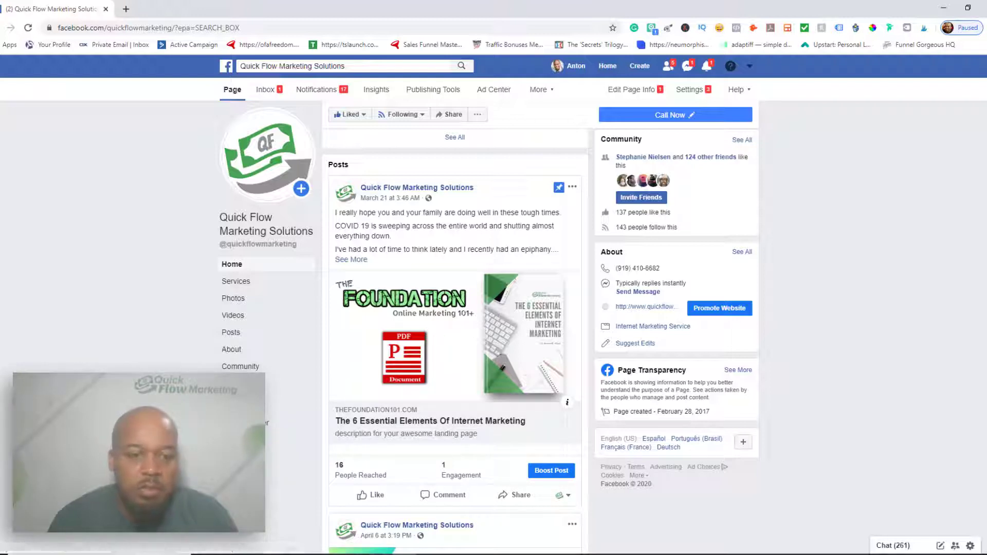
# Switch from the Facebook post back to the ClickFunnels editor window
pyautogui.click(462, 535)
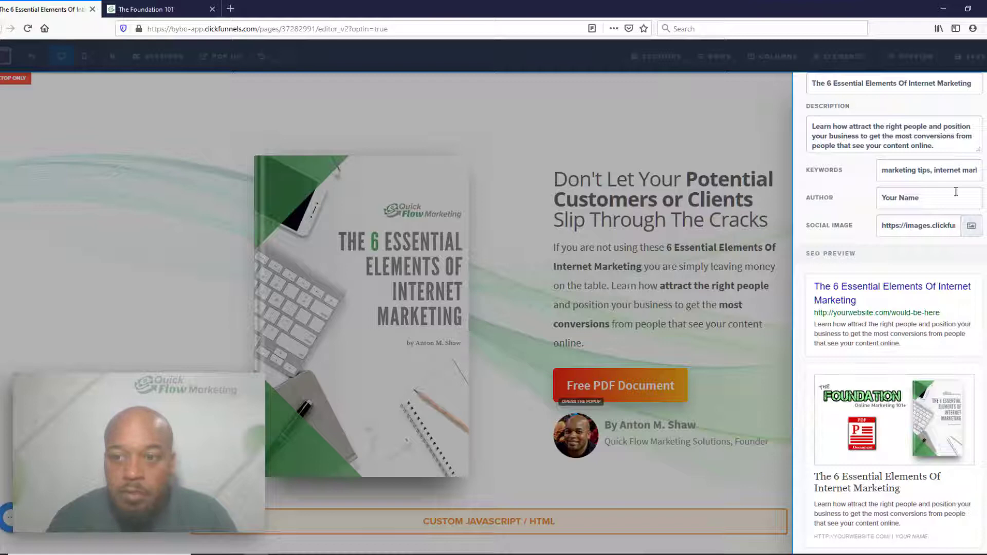
# Upload Untitled design (26).png as the page's social image and close SEO Meta Data
pyautogui.click(971, 227)
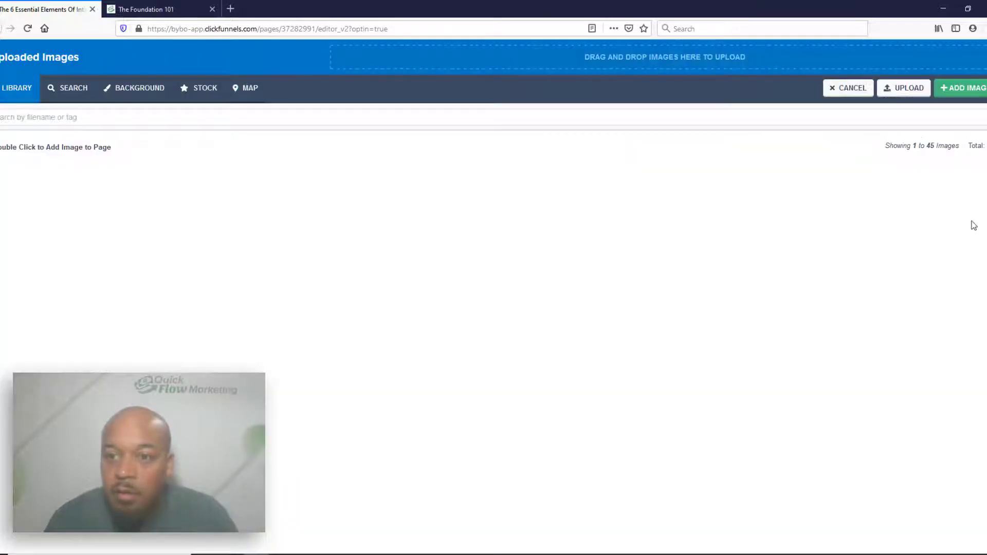
pyautogui.click(909, 91)
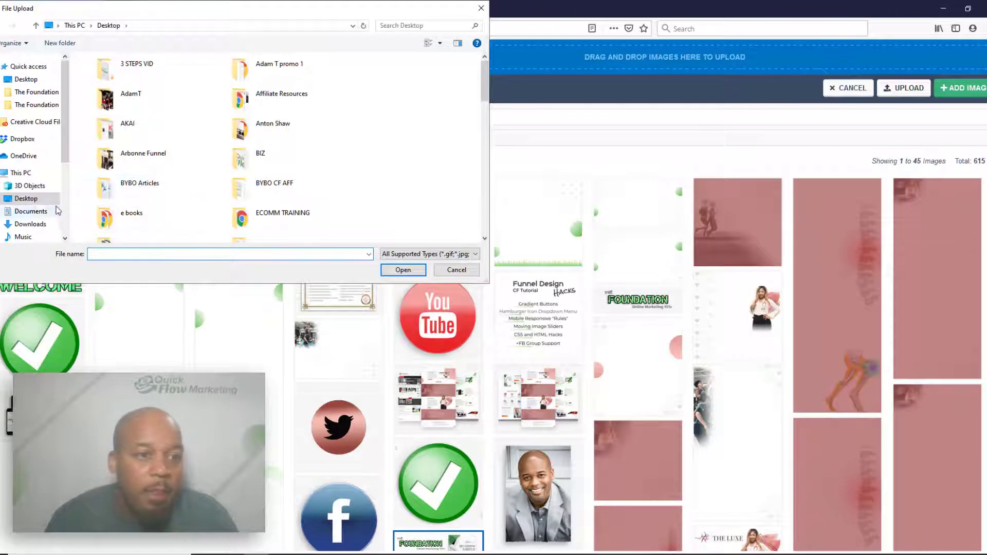
pyautogui.scroll(-10, 309, 180)
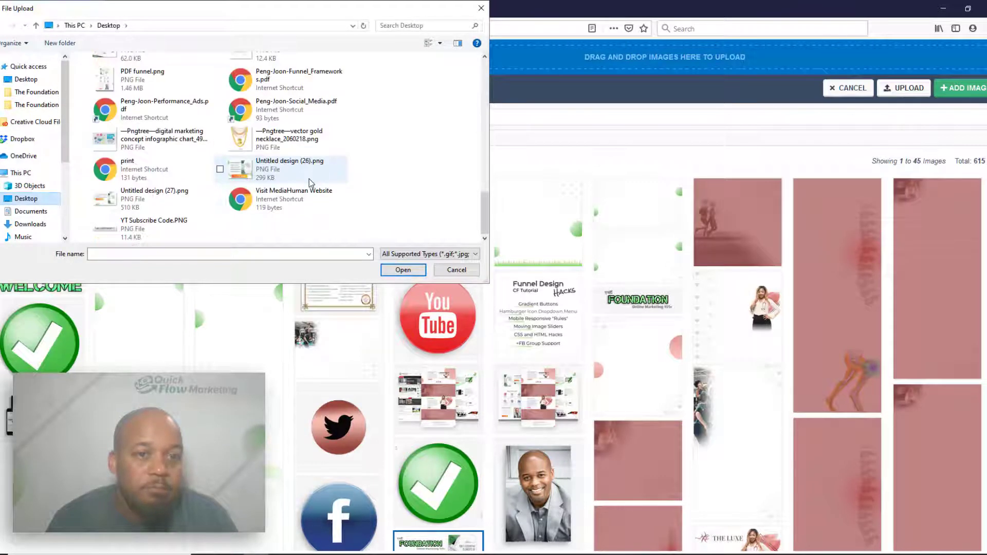
pyautogui.click(251, 169)
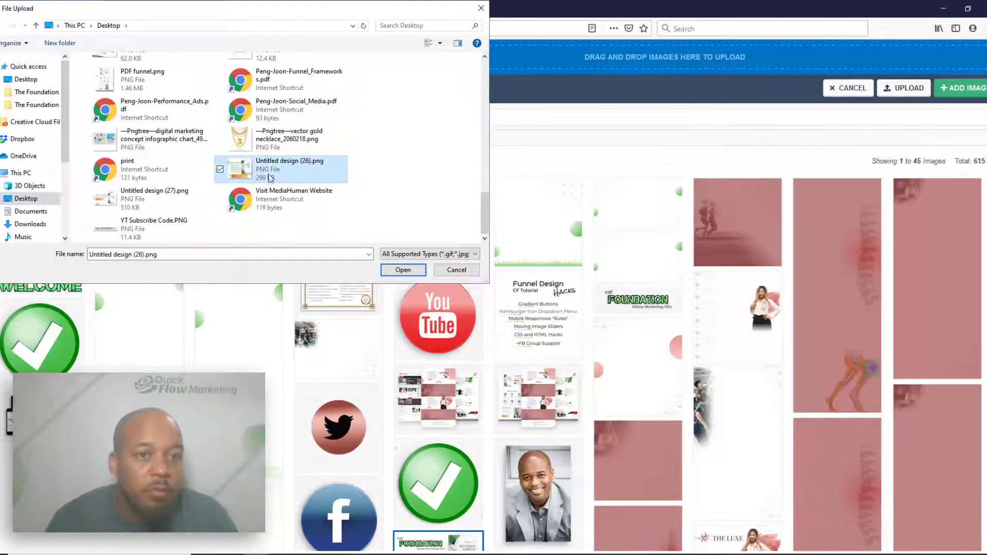
pyautogui.click(403, 270)
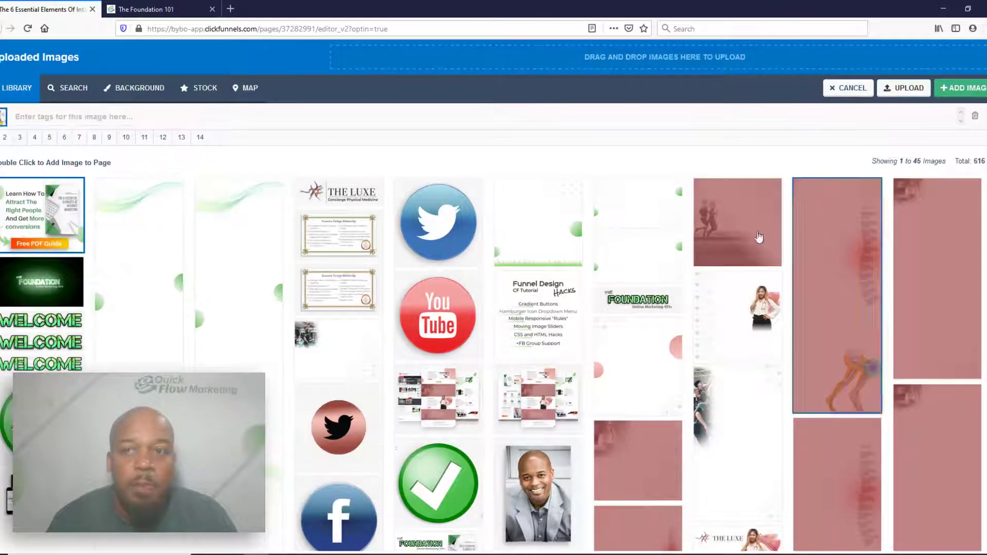
pyautogui.click(951, 93)
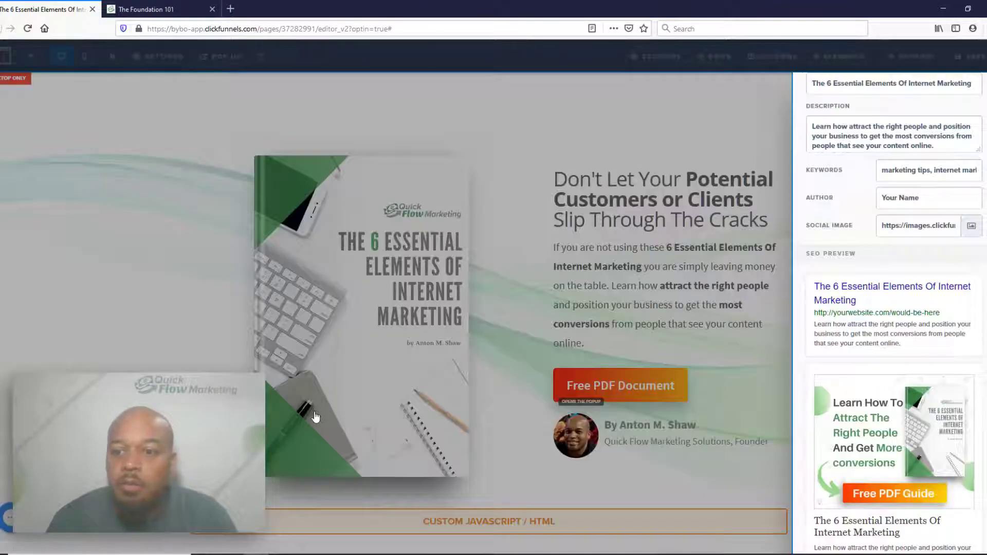
pyautogui.scroll(-2, 874, 437)
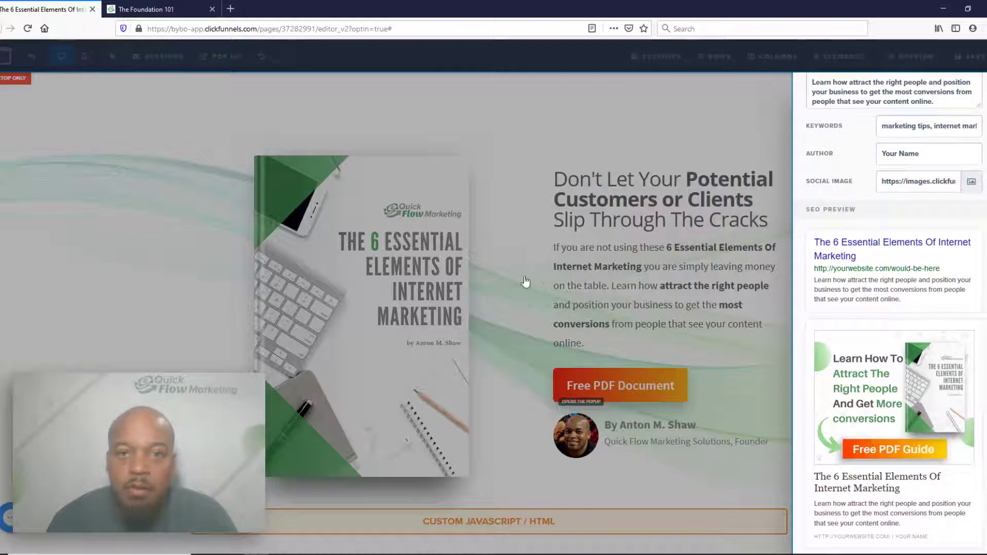
pyautogui.click(708, 162)
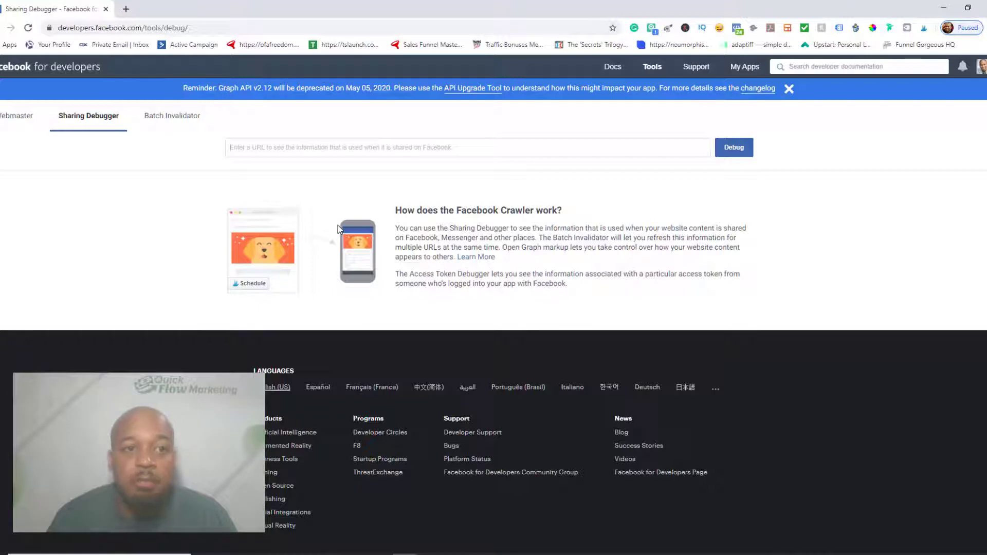
pyautogui.click(447, 148)
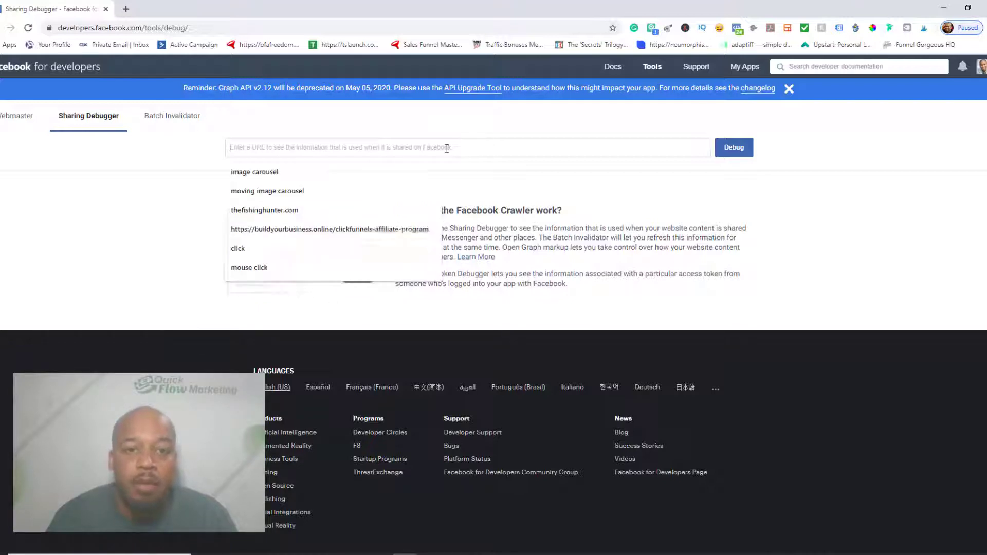
pyautogui.click(406, 554)
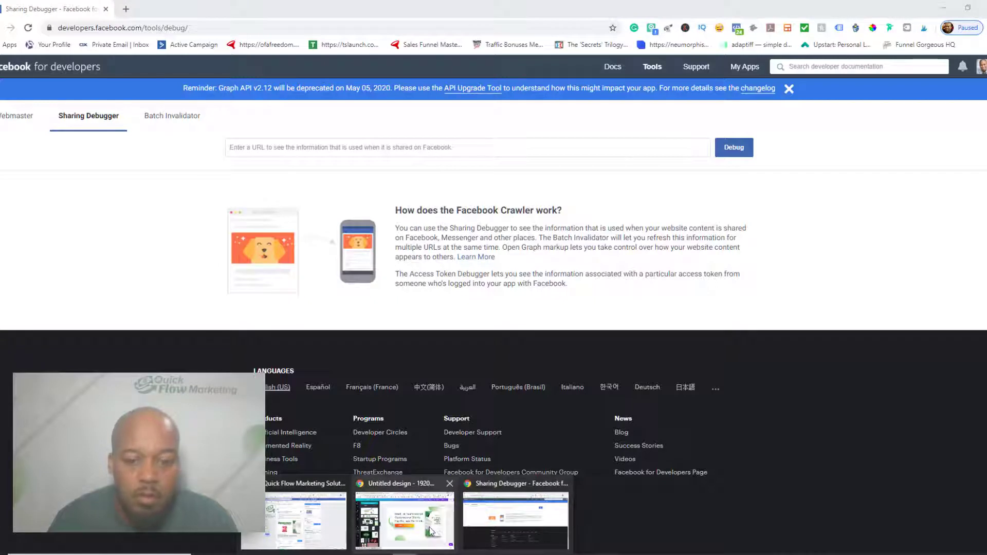
pyautogui.click(346, 149)
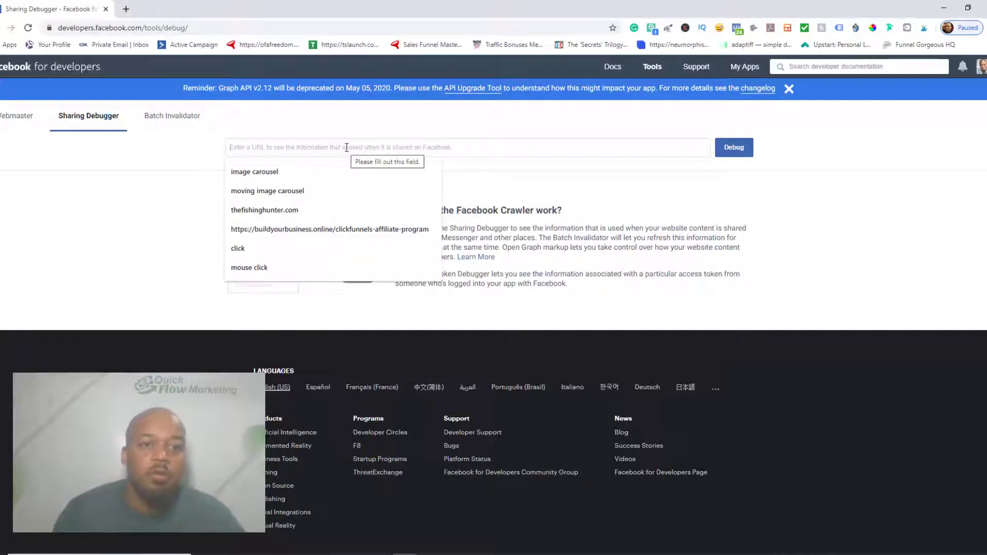
pyautogui.write('https://www.luxemedconcierge.com')
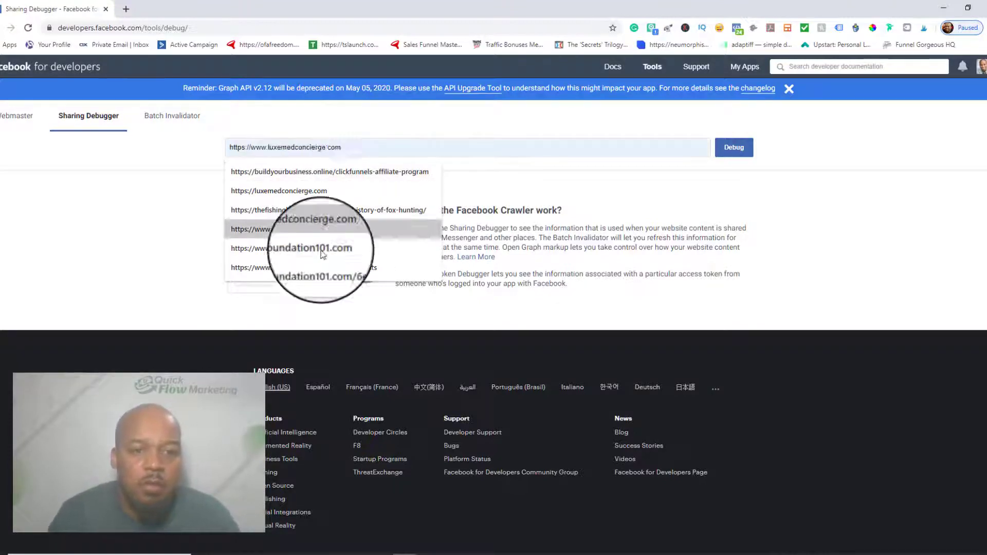
pyautogui.click(330, 267)
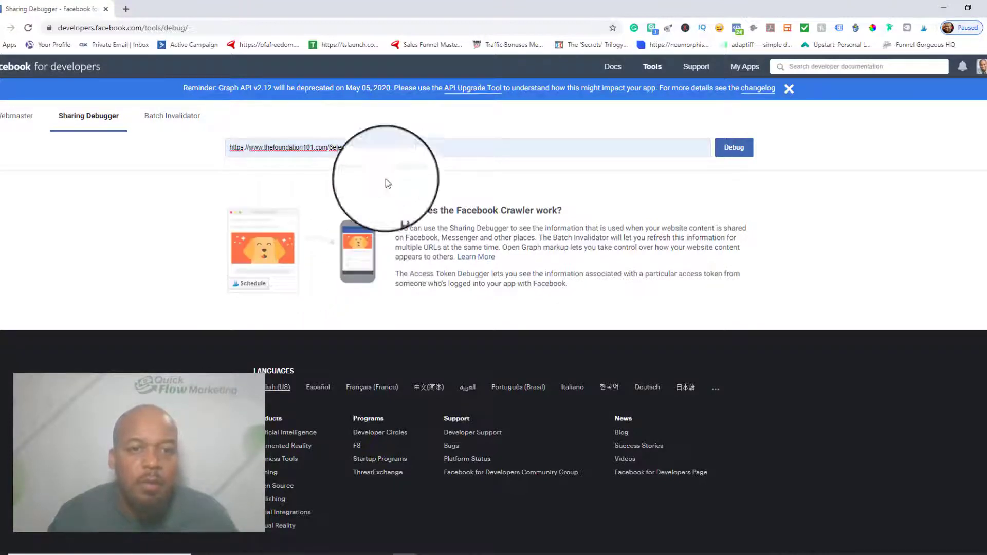
# Debug the 6elements URL to fetch its current sharing details
pyautogui.click(732, 149)
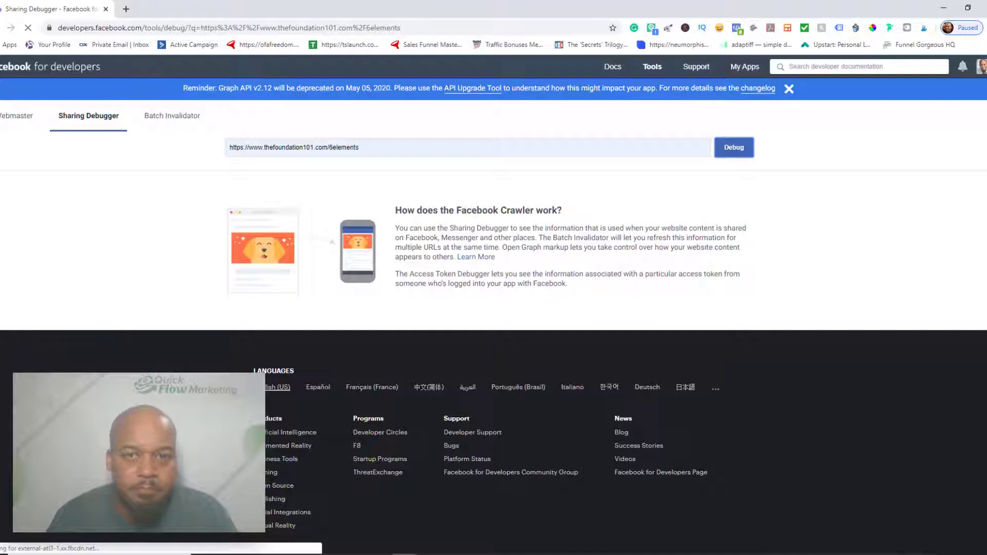
pyautogui.scroll(-4, 494, 448)
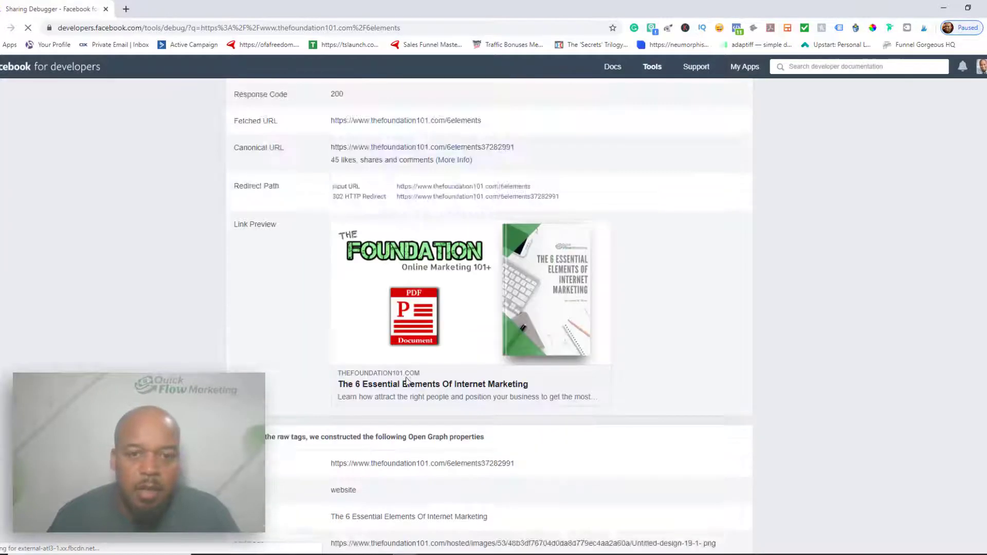
pyautogui.scroll(3, 486, 414)
pyautogui.scroll(1, 735, 214)
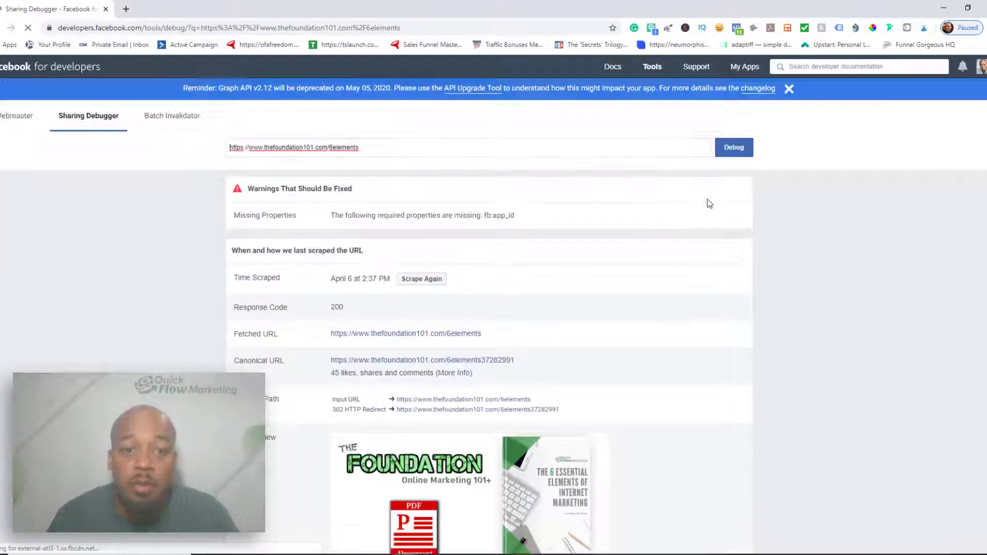
# Scrape the page again and check the refreshed 'Learn How To Attract The Right People' preview
pyautogui.click(430, 281)
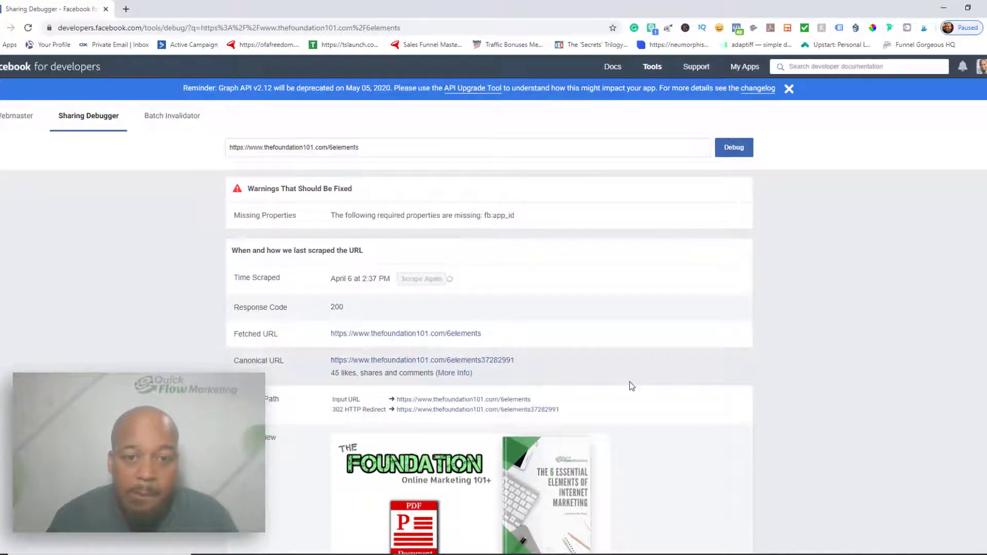
pyautogui.scroll(-3, 628, 386)
pyautogui.scroll(2, 566, 329)
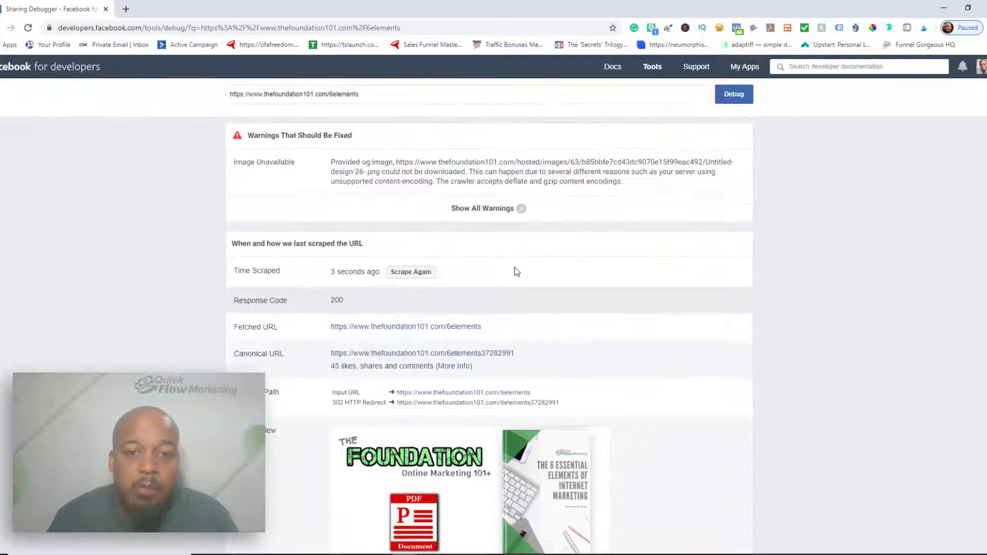
pyautogui.scroll(-2, 452, 303)
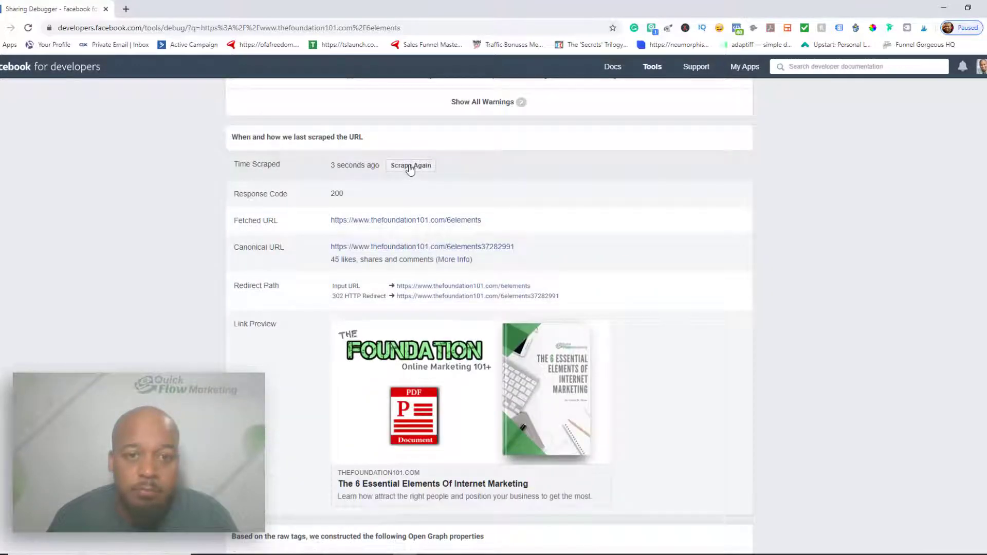
pyautogui.click(410, 167)
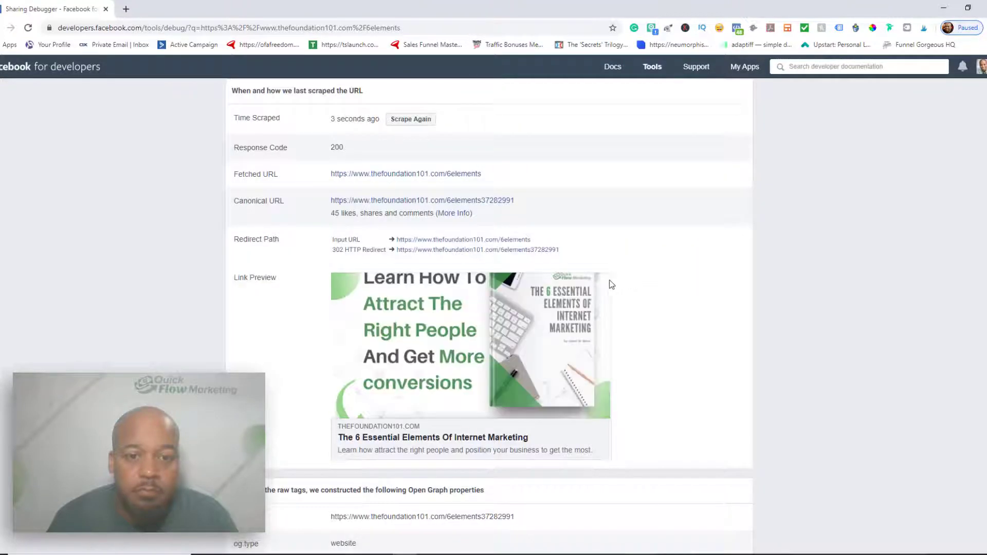
pyautogui.scroll(-3, 453, 325)
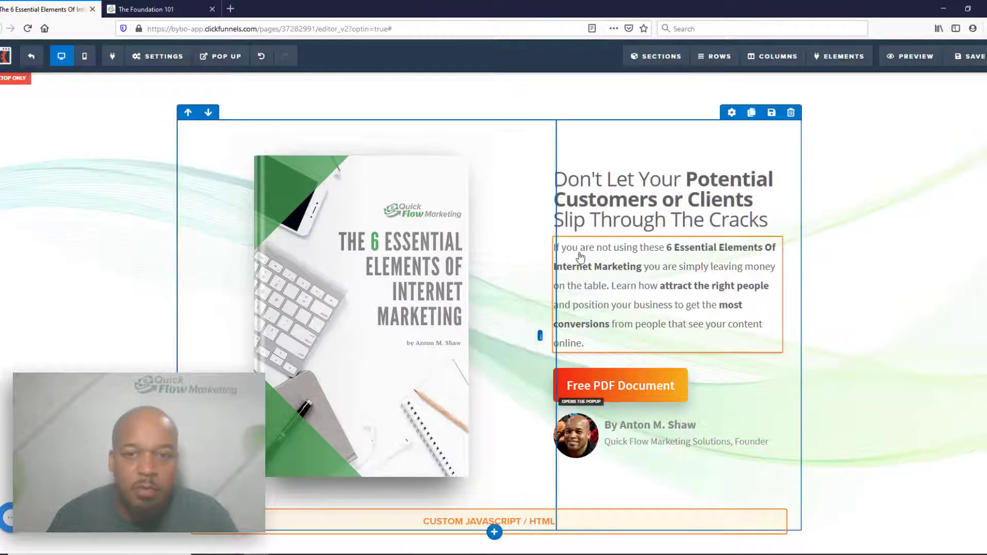
# In SEO Meta Data, upload Untitled design (27).png and set it as the social image
pyautogui.click(157, 56)
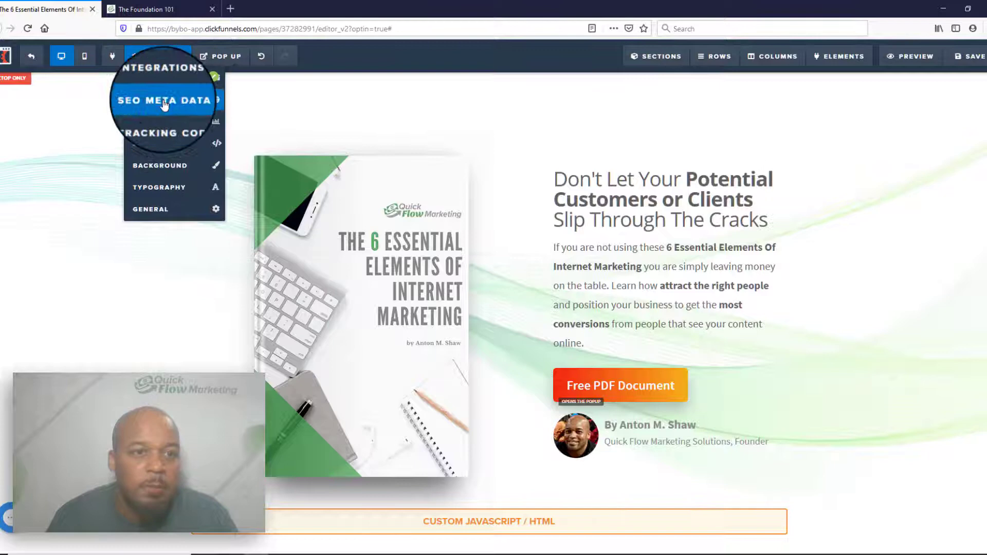
pyautogui.click(165, 103)
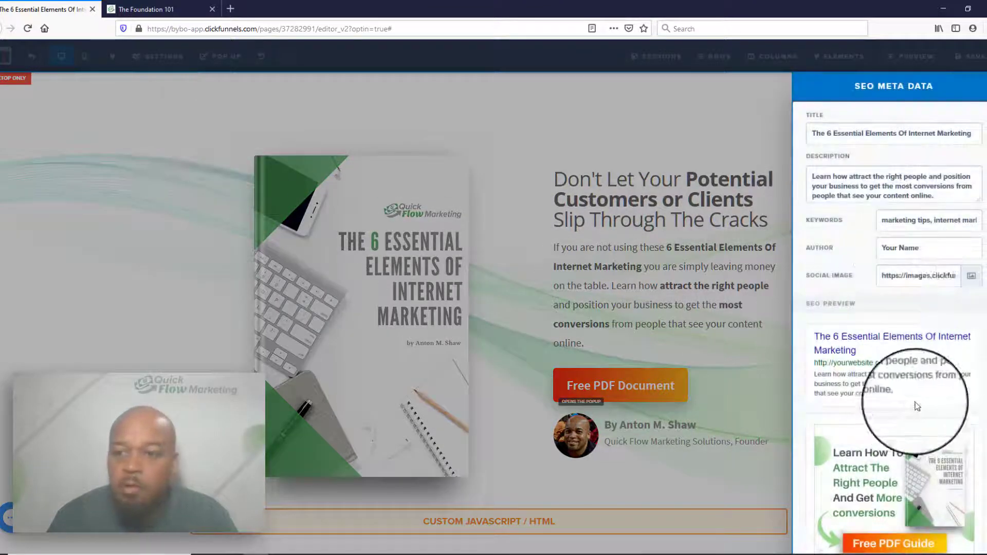
pyautogui.click(977, 282)
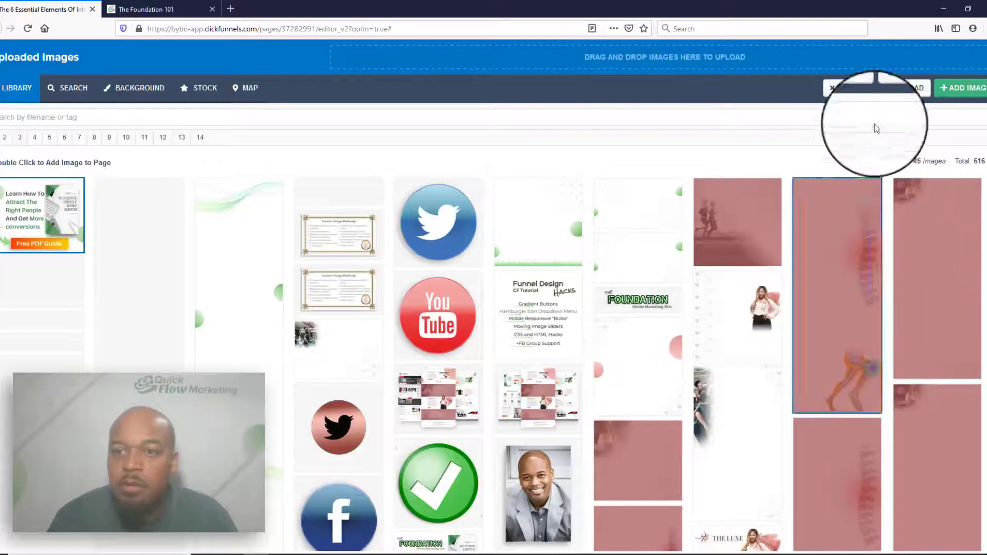
pyautogui.click(905, 88)
pyautogui.scroll(-10, 298, 176)
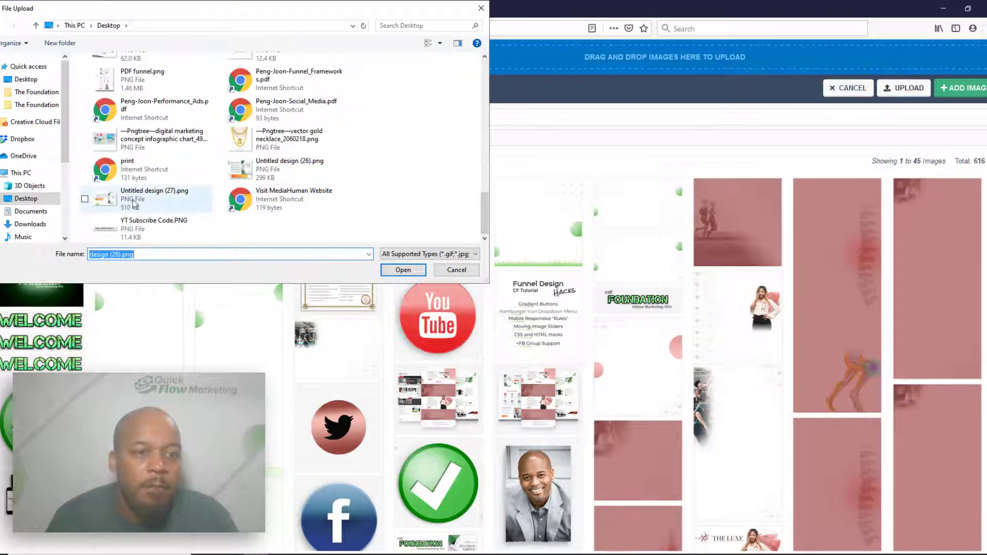
pyautogui.click(172, 211)
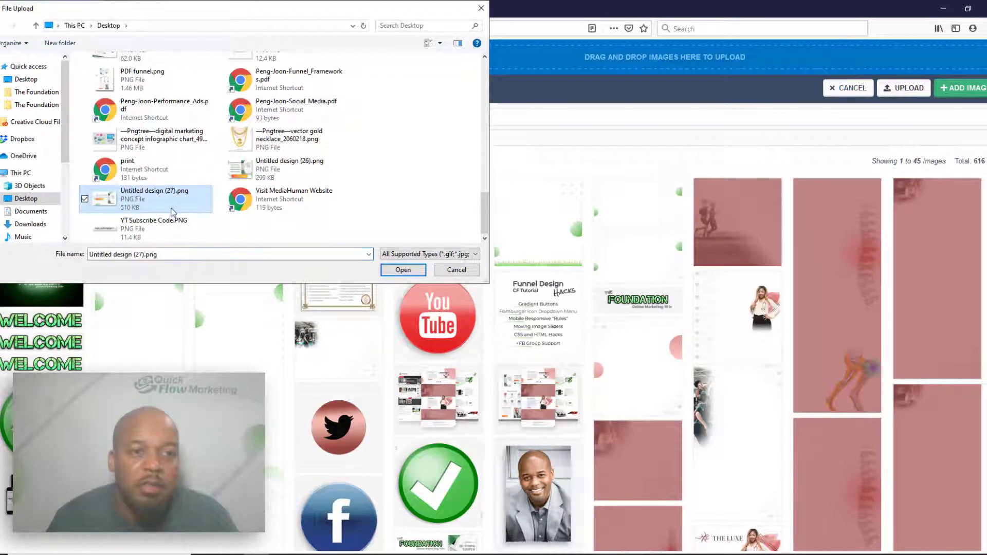
pyautogui.click(416, 271)
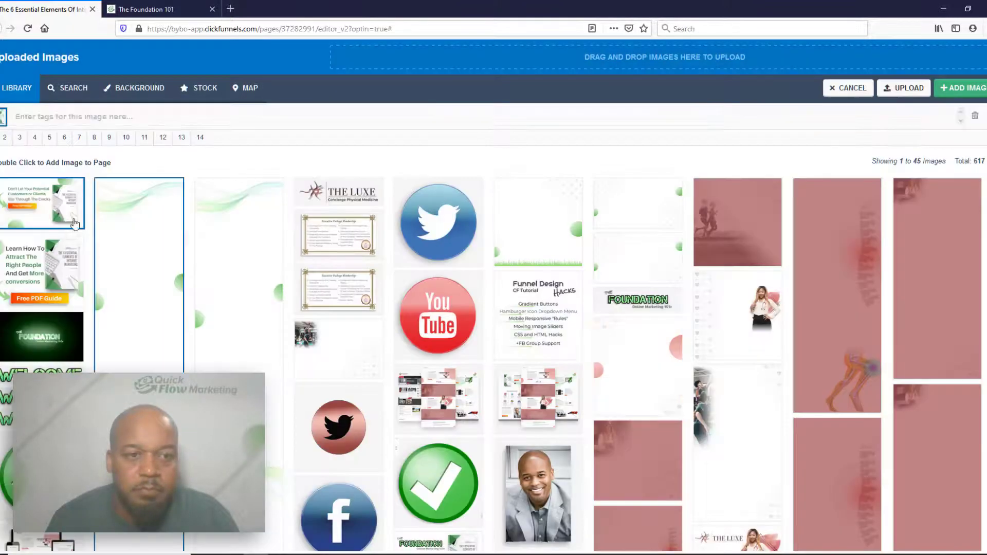
pyautogui.click(960, 88)
# Close the SEO Meta Data panel and save the page changes
pyautogui.scroll(-2, 895, 492)
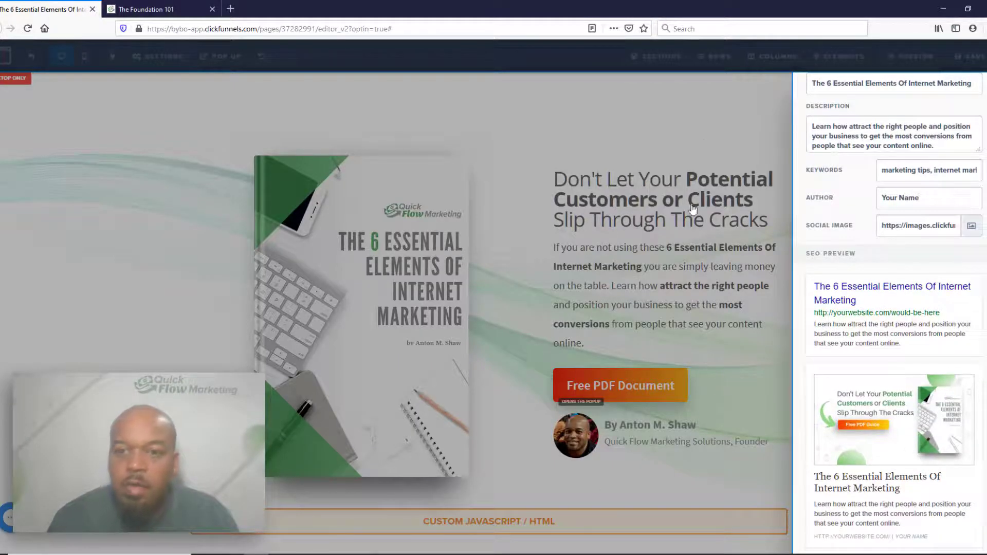
pyautogui.click(707, 118)
pyautogui.click(957, 62)
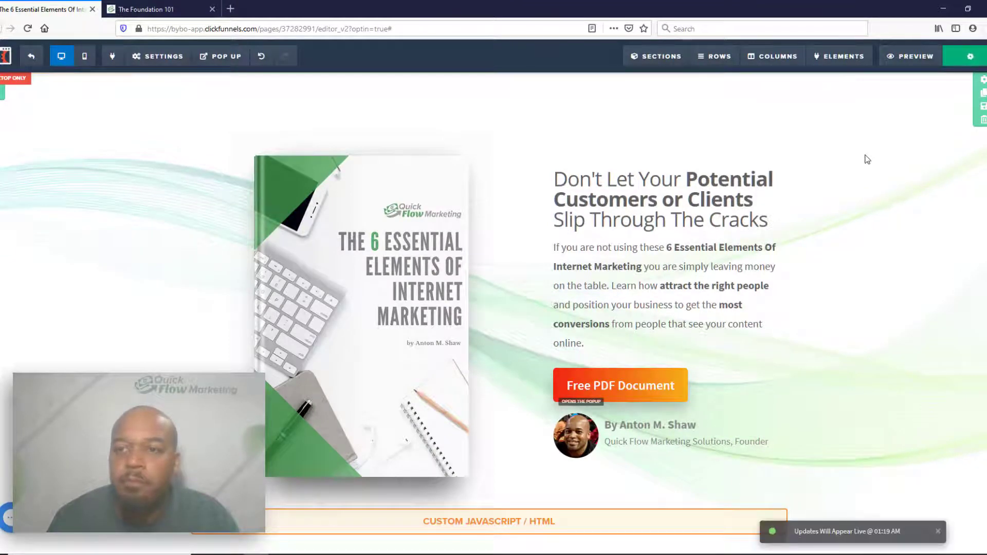
pyautogui.click(948, 11)
# Re-scrape the 6elements page to pull in the 'Don't Let Your Potential Customers' image
pyautogui.scroll(5, 601, 305)
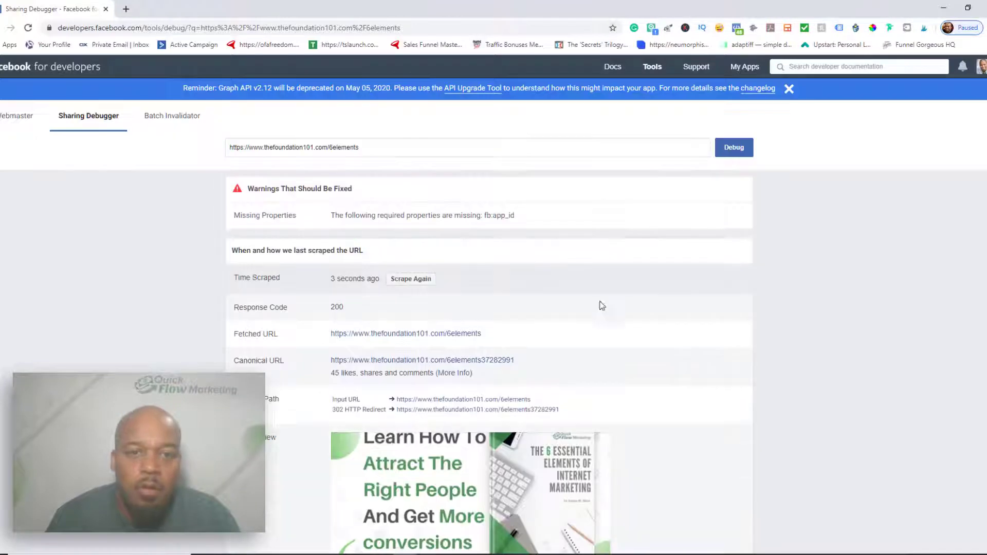
pyautogui.click(431, 279)
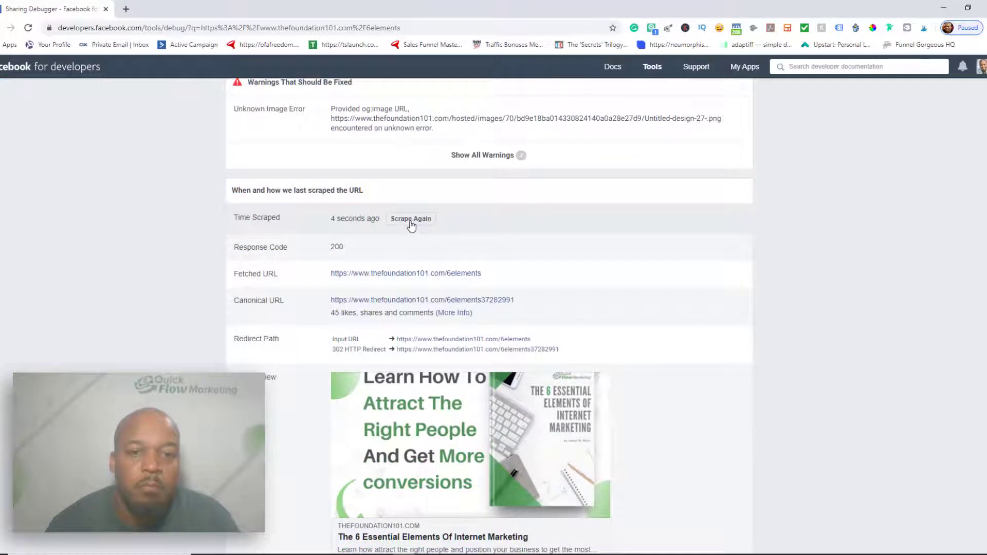
pyautogui.click(411, 219)
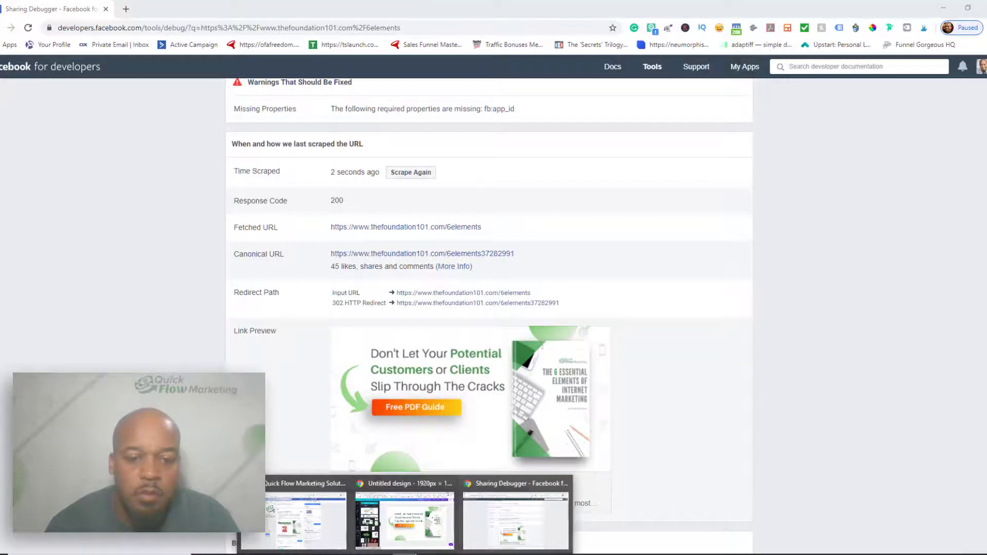
# Copy the 6elements landing page URL from the Sharing Debugger field
pyautogui.click(316, 530)
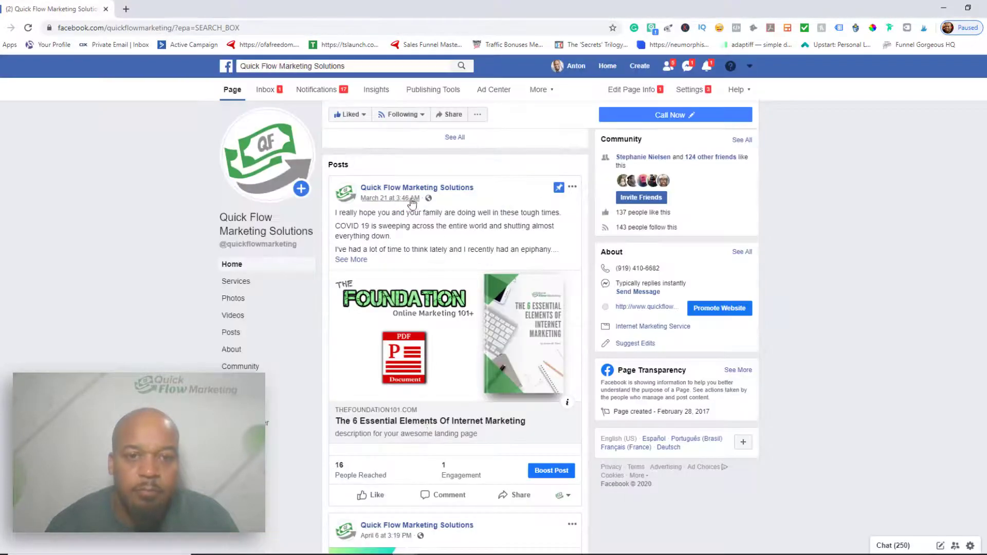
pyautogui.moveTo(405, 553)
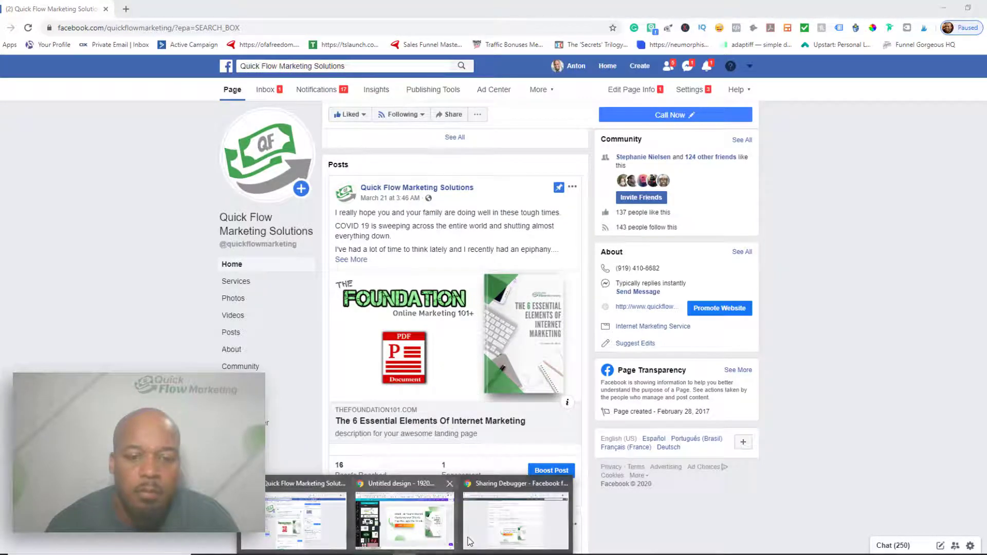
pyautogui.click(485, 540)
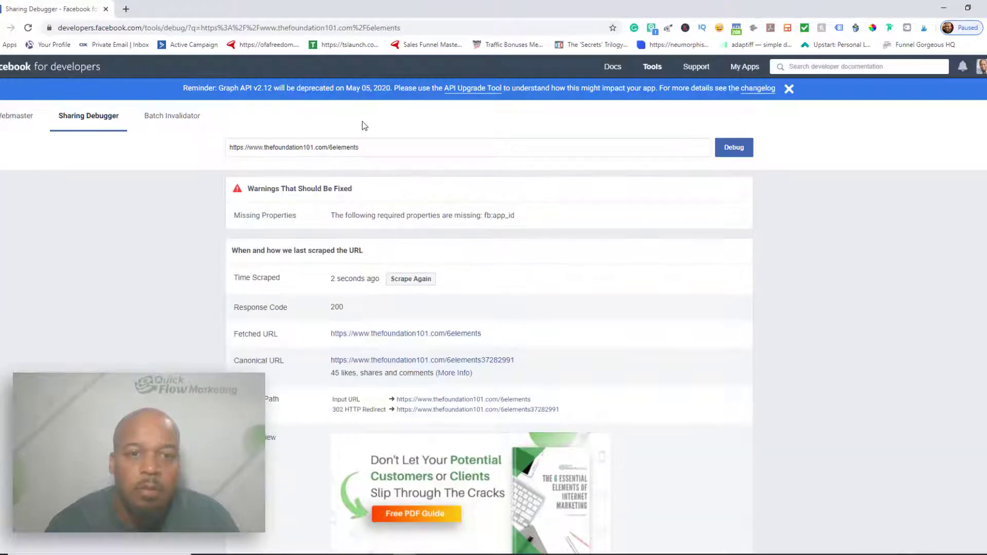
pyautogui.tripleClick(343, 145)
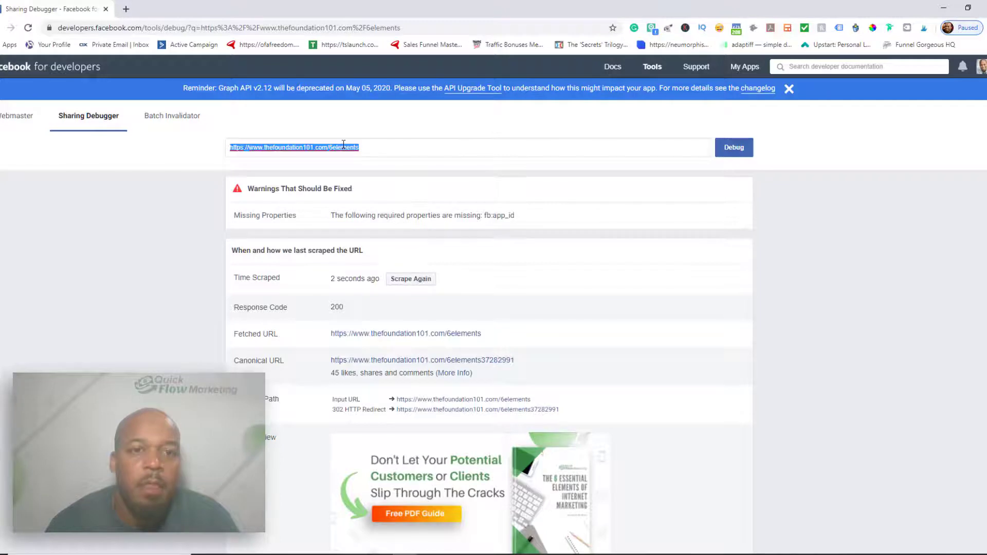
pyautogui.rightClick(343, 146)
pyautogui.click(375, 181)
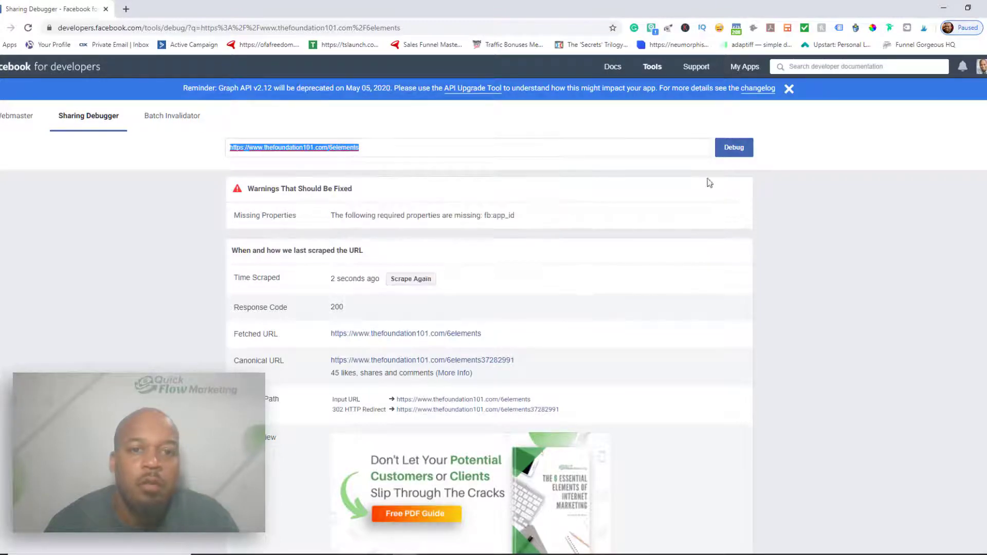
# Paste the landing page link into a new Facebook Page post to show its preview
pyautogui.click(942, 9)
pyautogui.scroll(8, 451, 254)
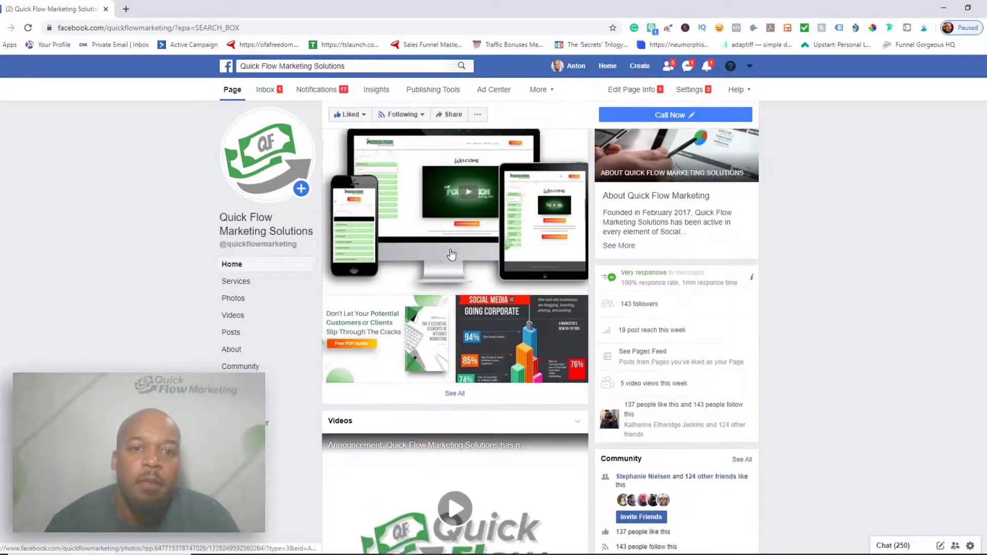
pyautogui.scroll(10, 451, 254)
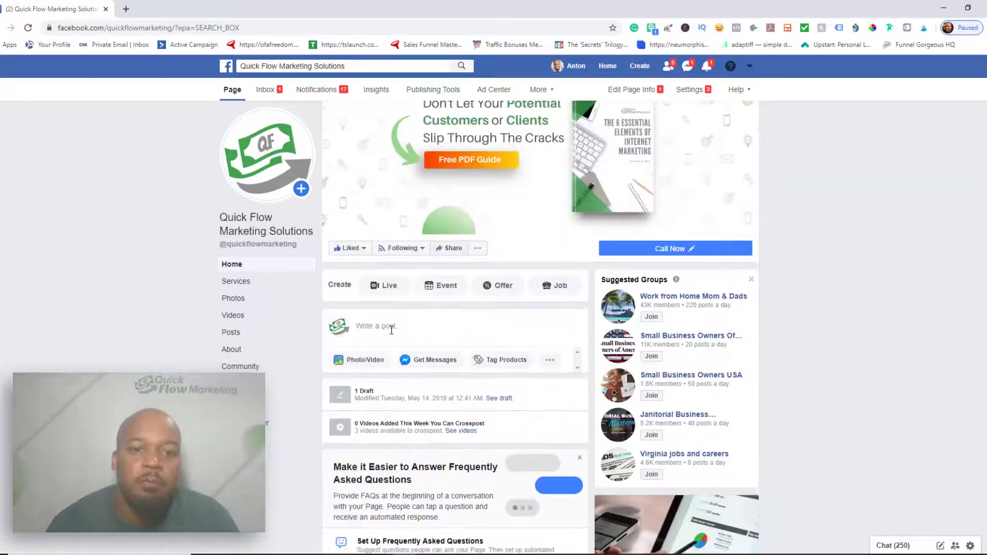
pyautogui.click(391, 330)
pyautogui.rightClick(396, 324)
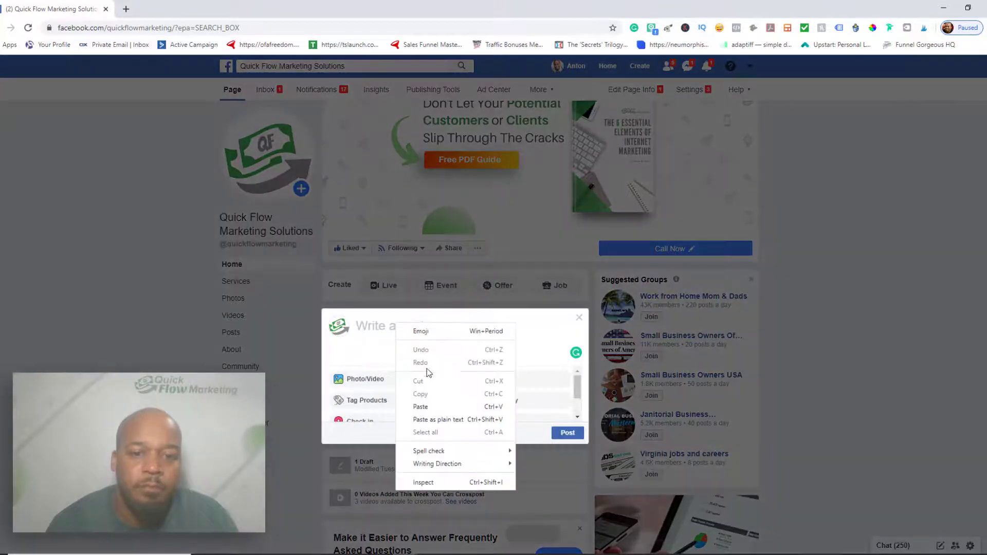
pyautogui.click(422, 407)
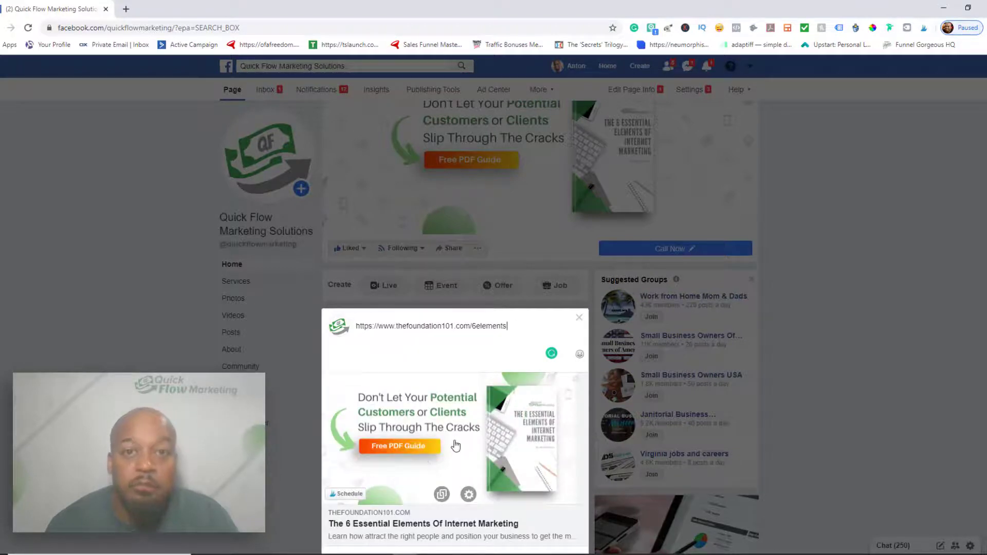
pyautogui.scroll(-2, 458, 484)
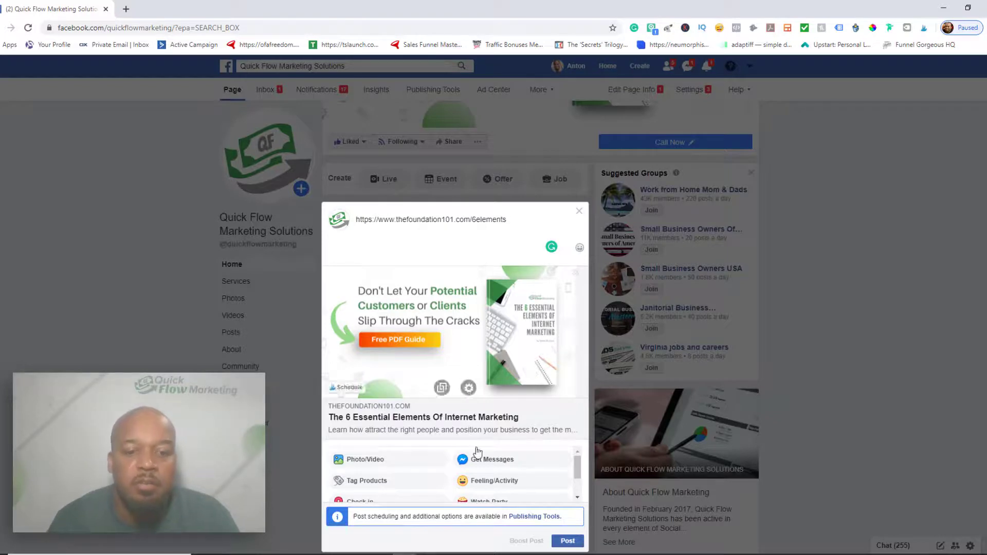
pyautogui.moveTo(436, 550)
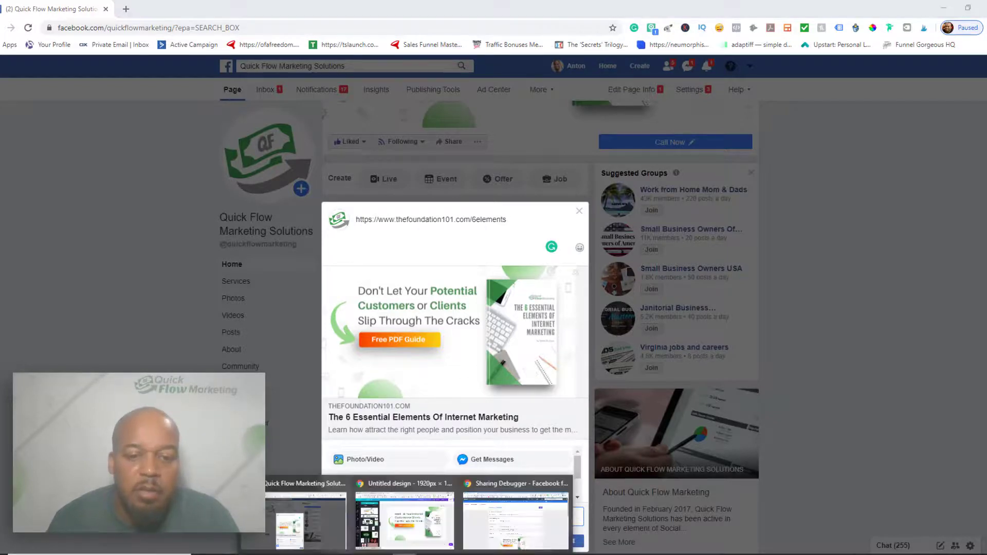
# Switch back to the Sharing Debugger results for the 6elements page
pyautogui.click(509, 535)
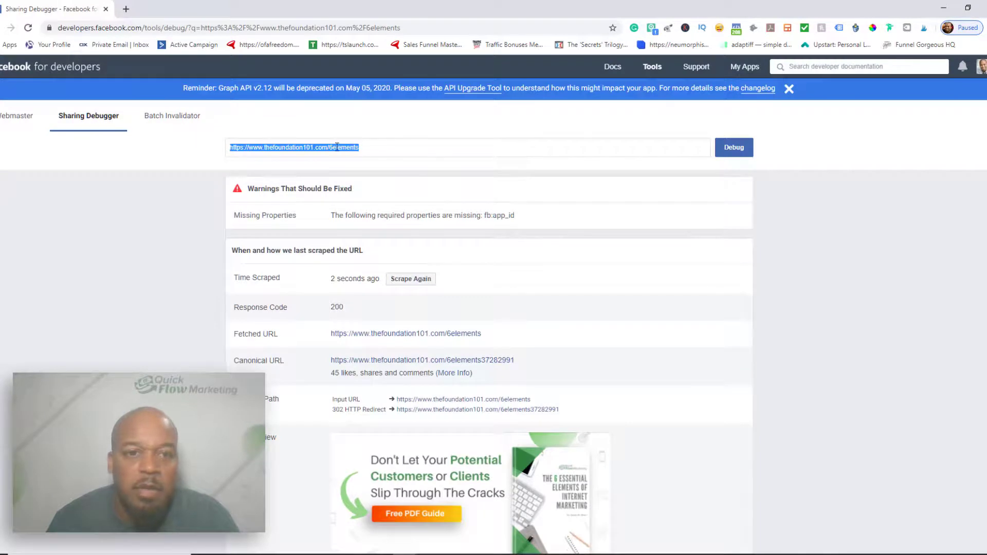